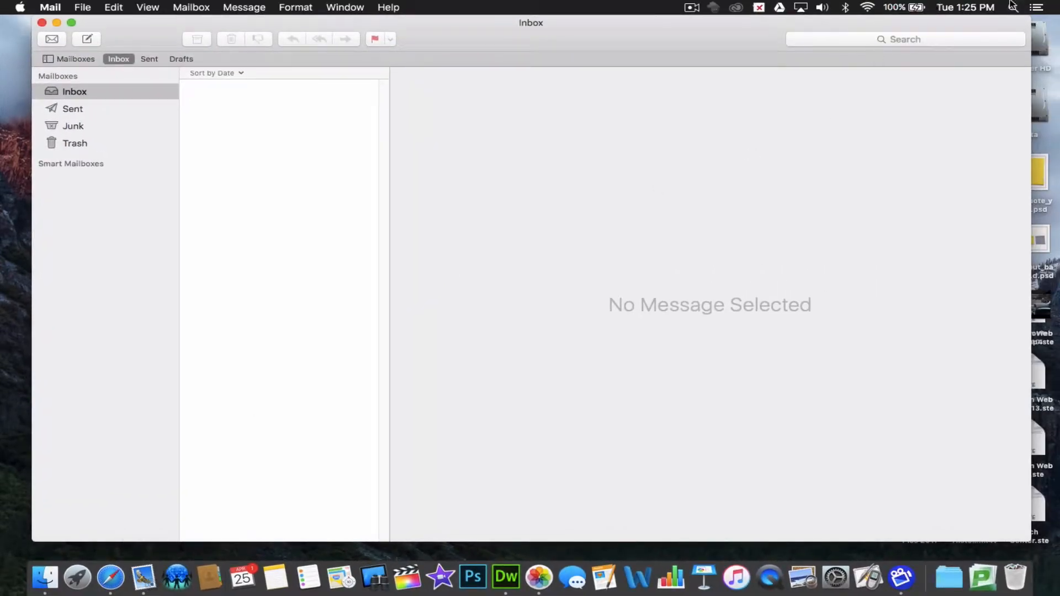
Step: Open Spotlight search from the menu bar over Mail's empty Inbox
{"action": "left_click", "coordinate": [1013, 7]}
Step: Launch the Mail app by searching 'mail' in Spotlight
{"action": "type", "text": "mail"}
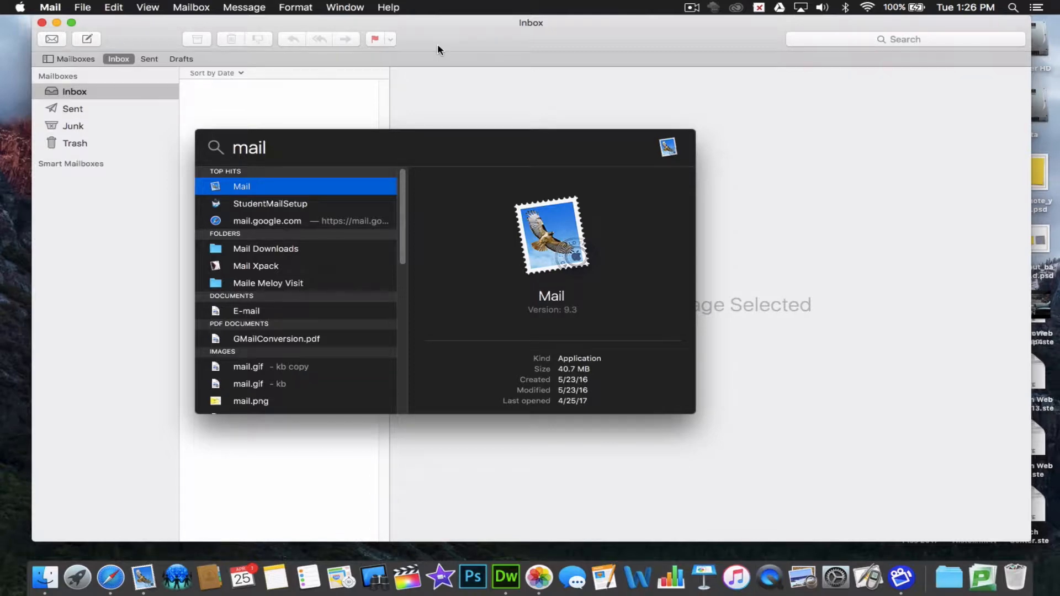
{"action": "key", "text": "Return"}
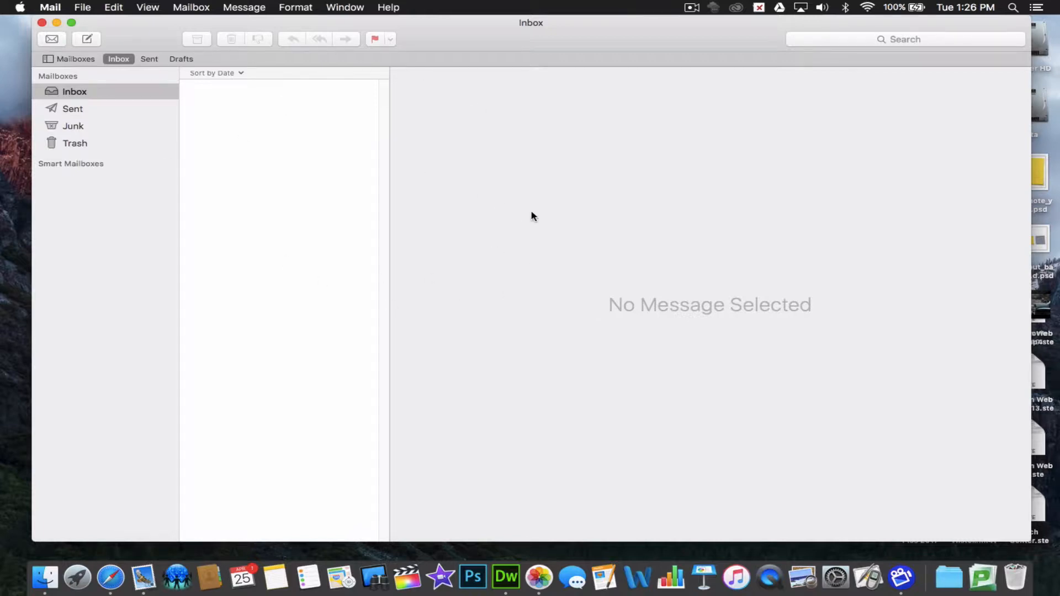
Step: Add a new account from Mail > Add Account, choosing Google as the provider
{"action": "left_click", "coordinate": [51, 6]}
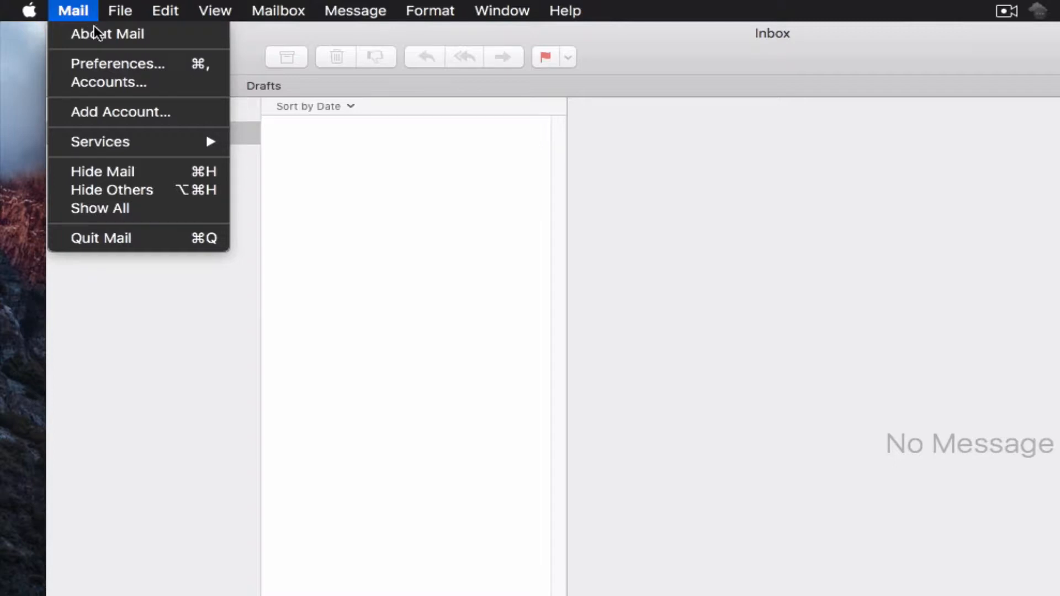
{"action": "left_click", "coordinate": [111, 111]}
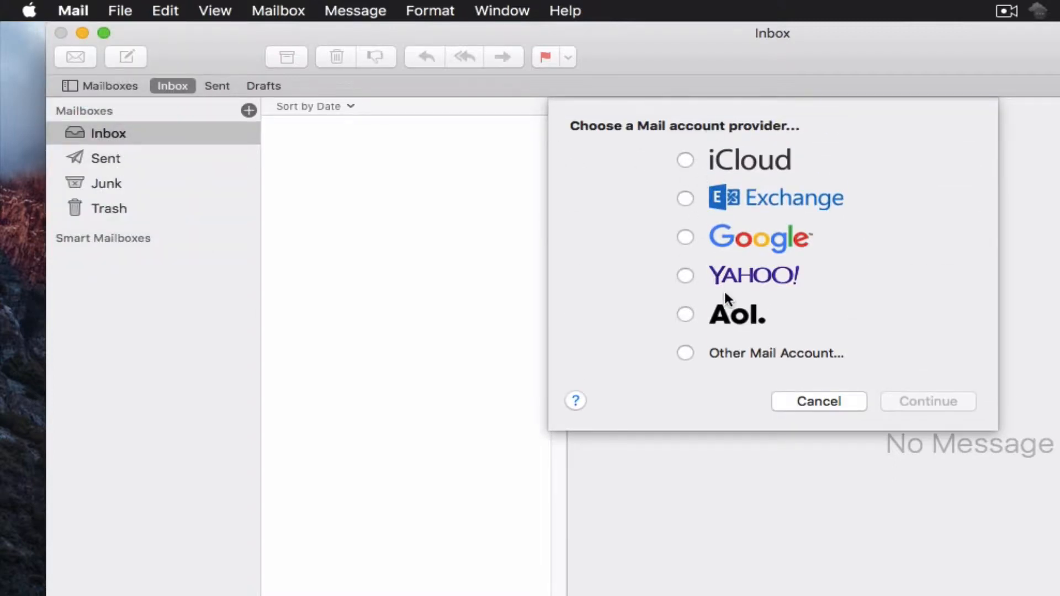
{"action": "left_click", "coordinate": [686, 238]}
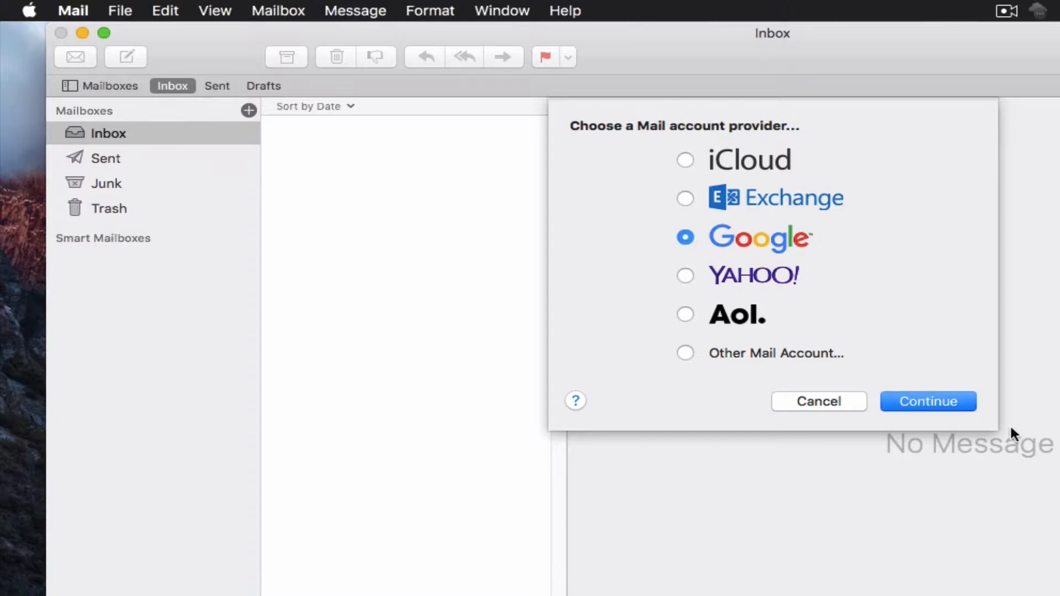
{"action": "left_click", "coordinate": [948, 402]}
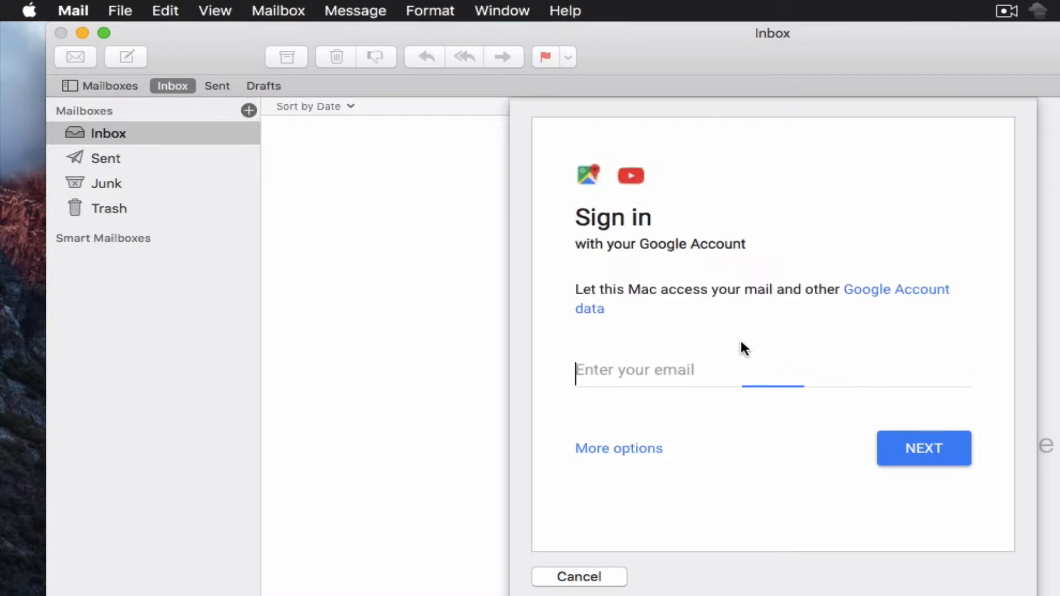
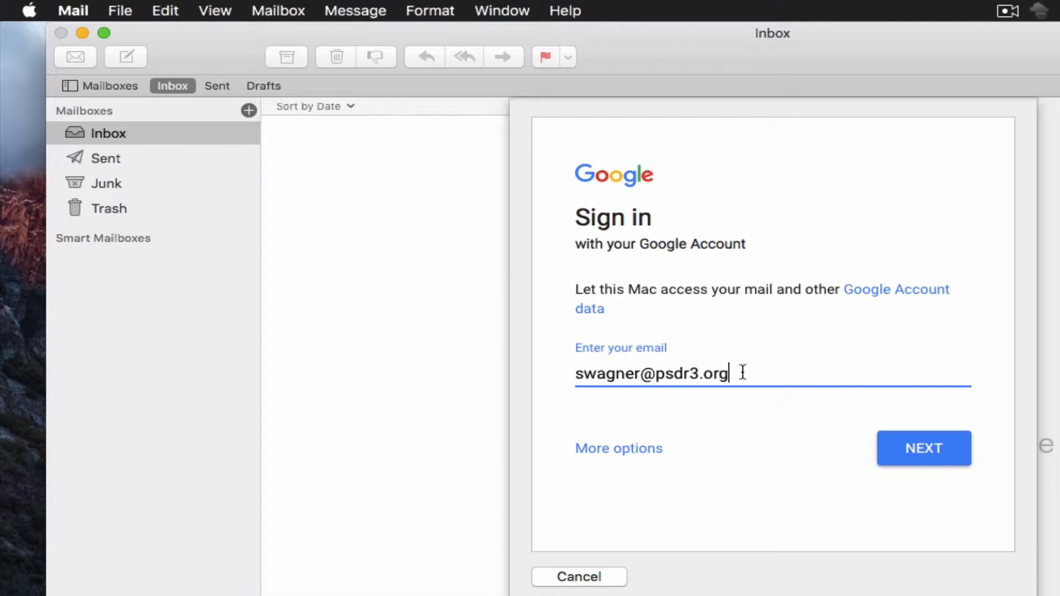
Step: Sign in with the school Google email address and the account password
{"action": "left_click", "coordinate": [925, 446]}
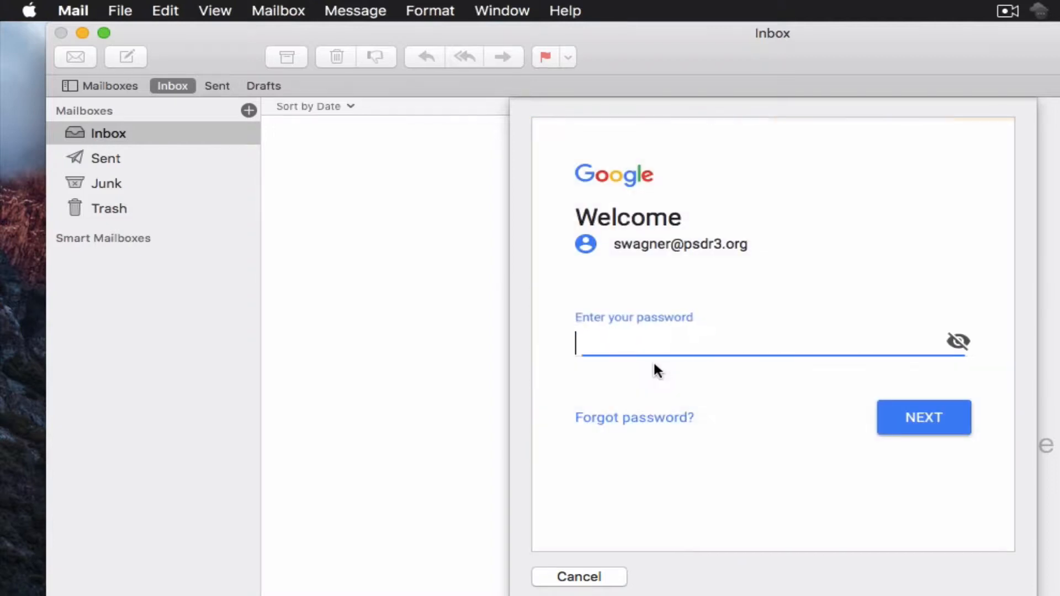
{"action": "type", "text": "•••••••••"}
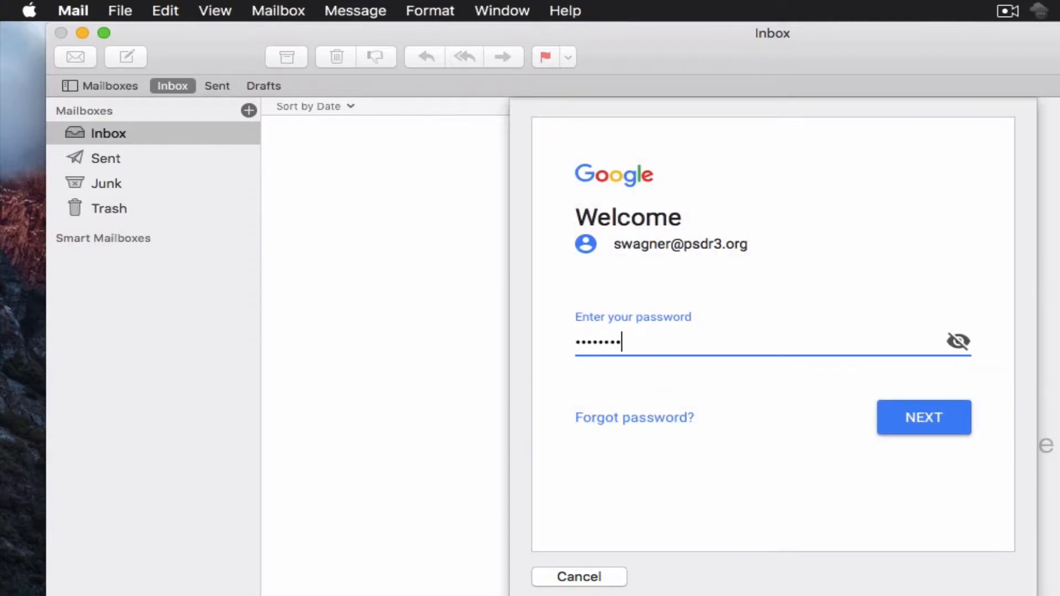
{"action": "left_click", "coordinate": [933, 418]}
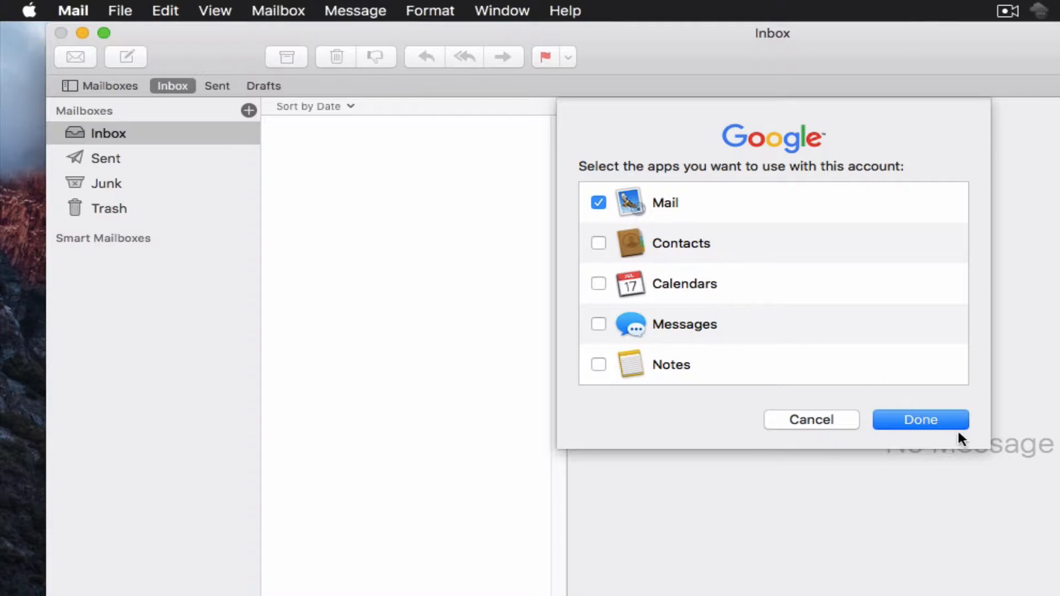
Step: Finish adding the account for Mail only, letting 1052 messages sync
{"action": "left_click", "coordinate": [943, 422]}
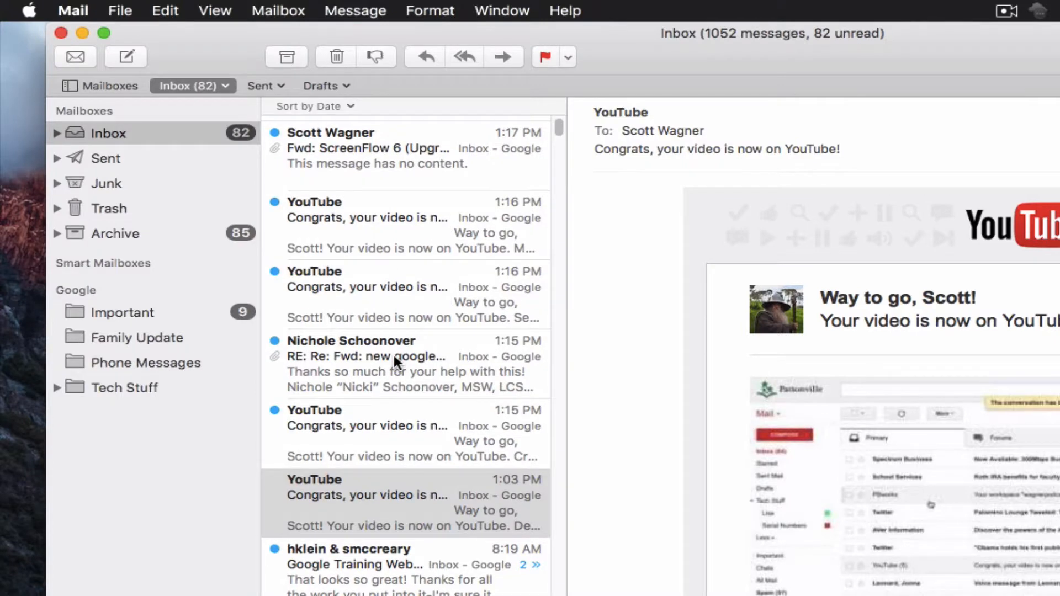
Step: Read the YouTube messages, a reply and the ScreenFlow 6 forward, and expand Tech Stuff
{"action": "scroll", "coordinate": [393, 353], "scroll_direction": "down", "scroll_amount": 5}
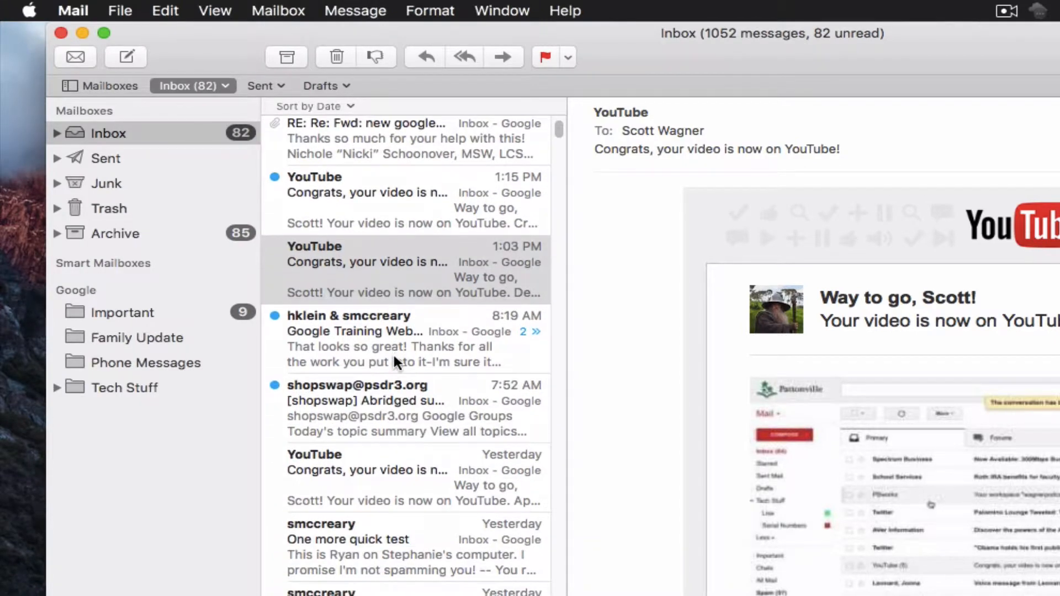
{"action": "scroll", "coordinate": [393, 354], "scroll_direction": "up", "scroll_amount": 5}
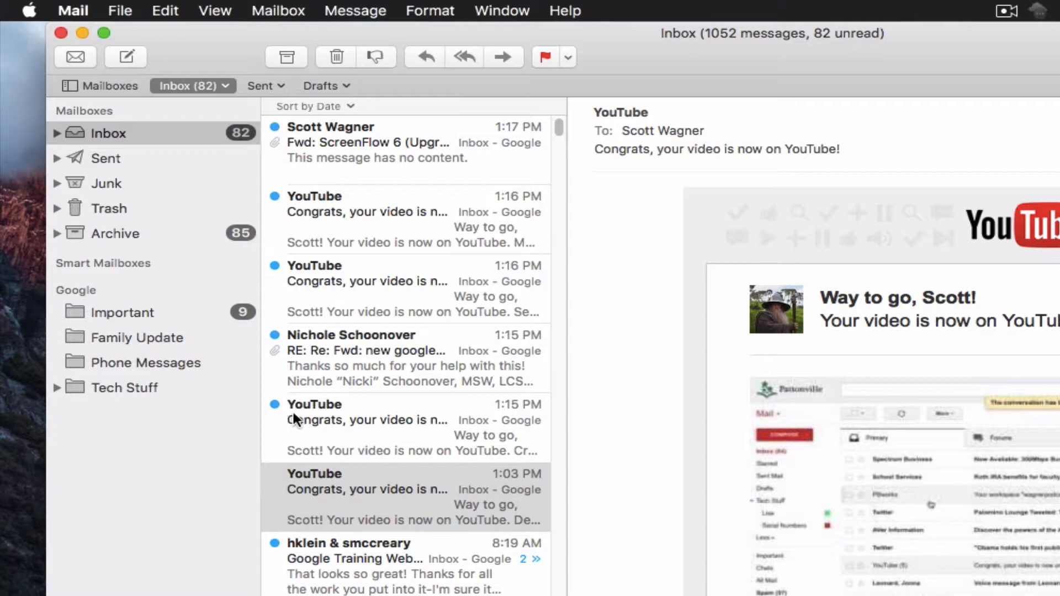
{"action": "left_click", "coordinate": [392, 418]}
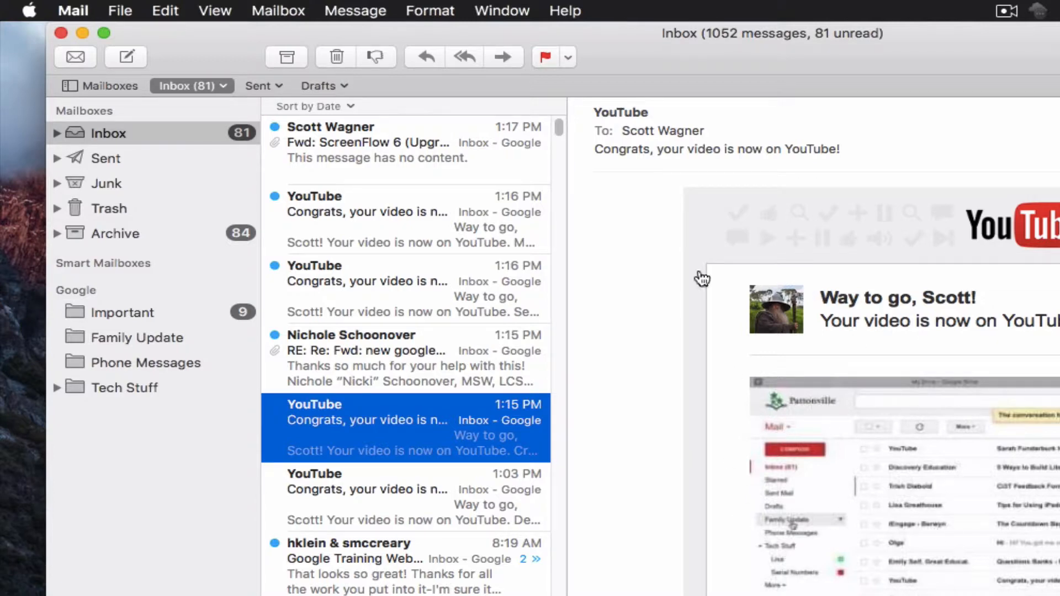
{"action": "left_click", "coordinate": [409, 360]}
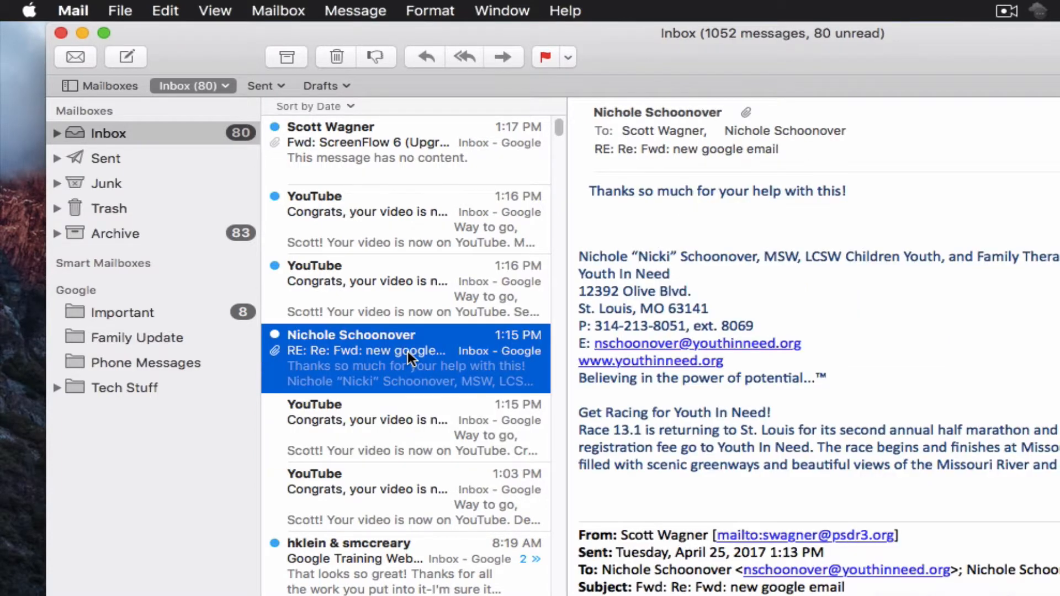
{"action": "left_click", "coordinate": [480, 303]}
{"action": "left_click", "coordinate": [414, 229]}
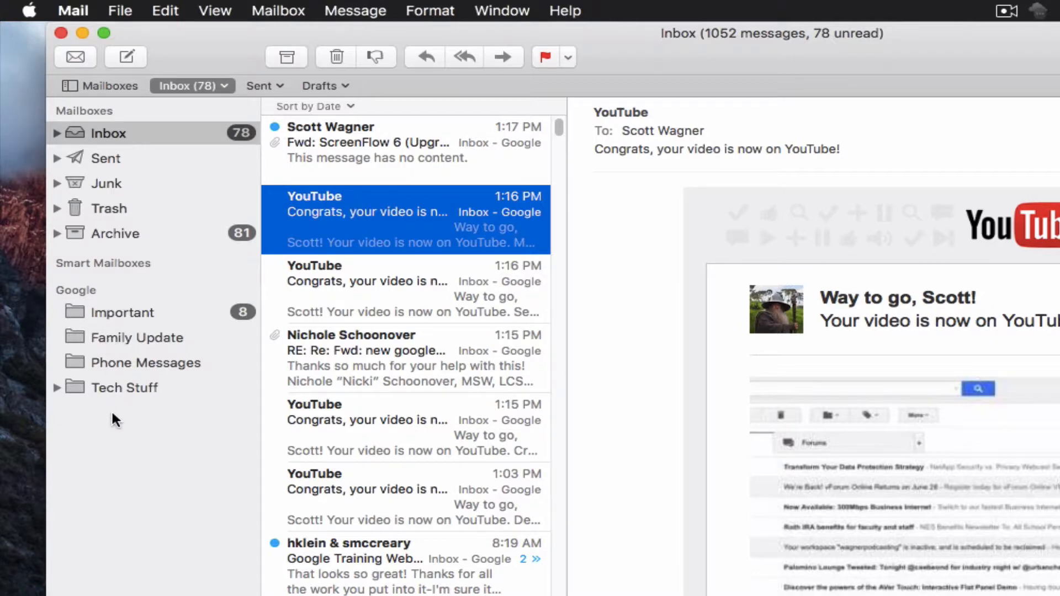
{"action": "left_click", "coordinate": [56, 387]}
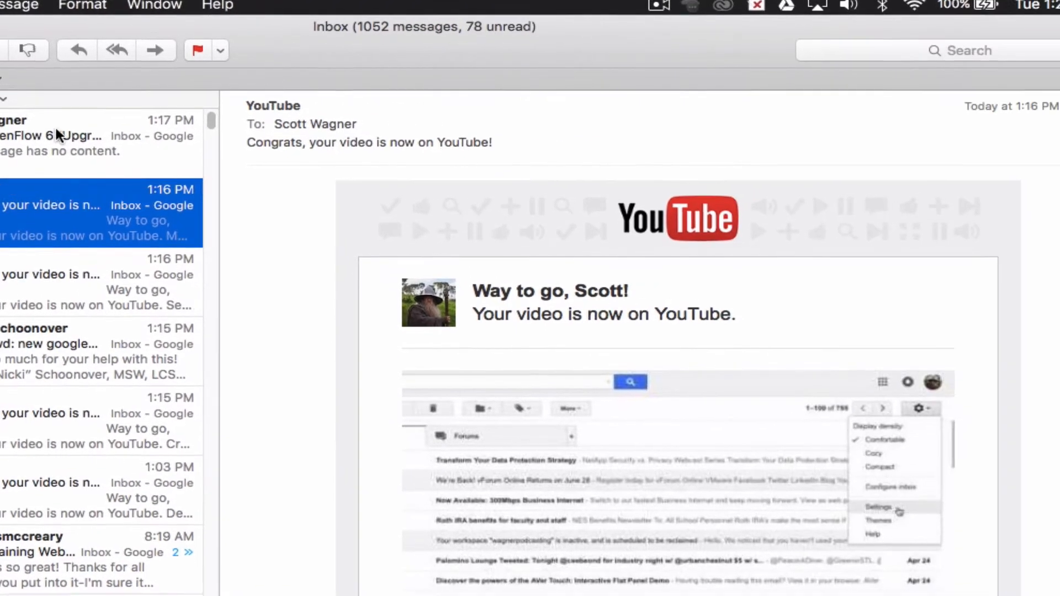
{"action": "left_click", "coordinate": [547, 142]}
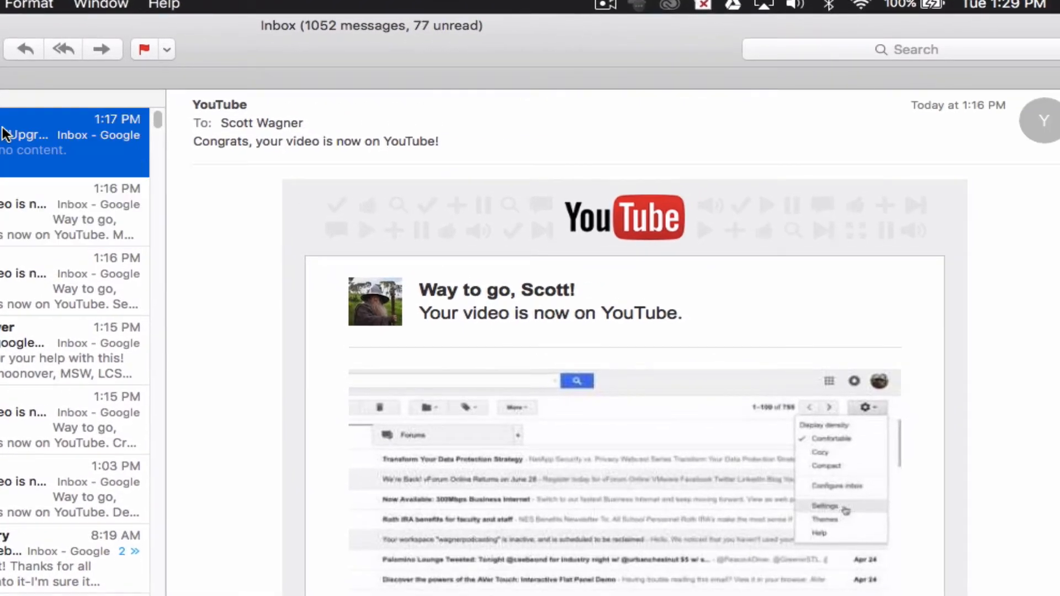
Step: Search for 'family updat' and file the April 7 Holman Family Update into Family Update
{"action": "left_click", "coordinate": [857, 42]}
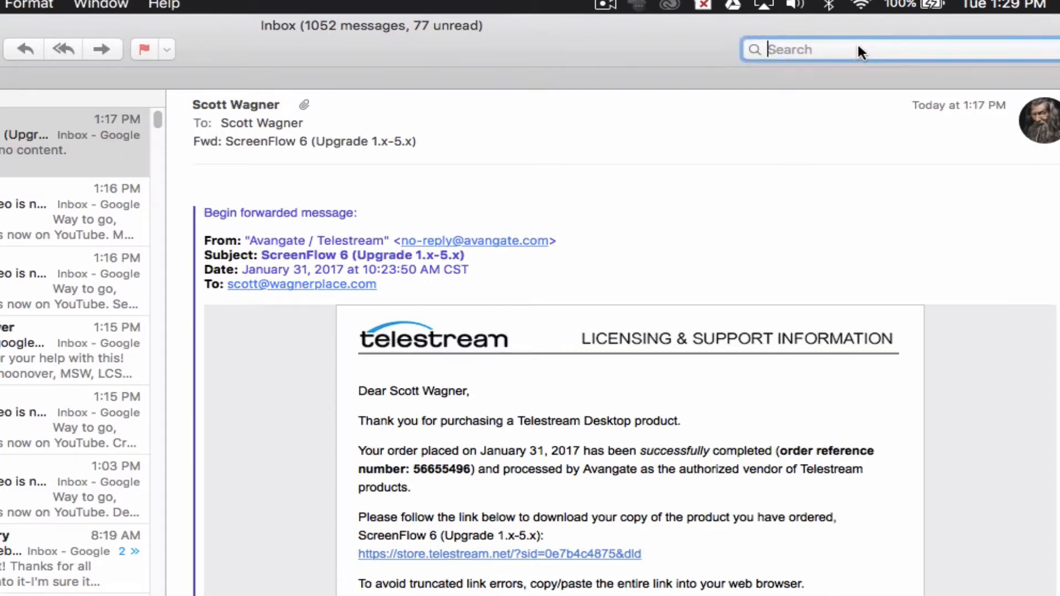
{"action": "type", "text": "family upd"}
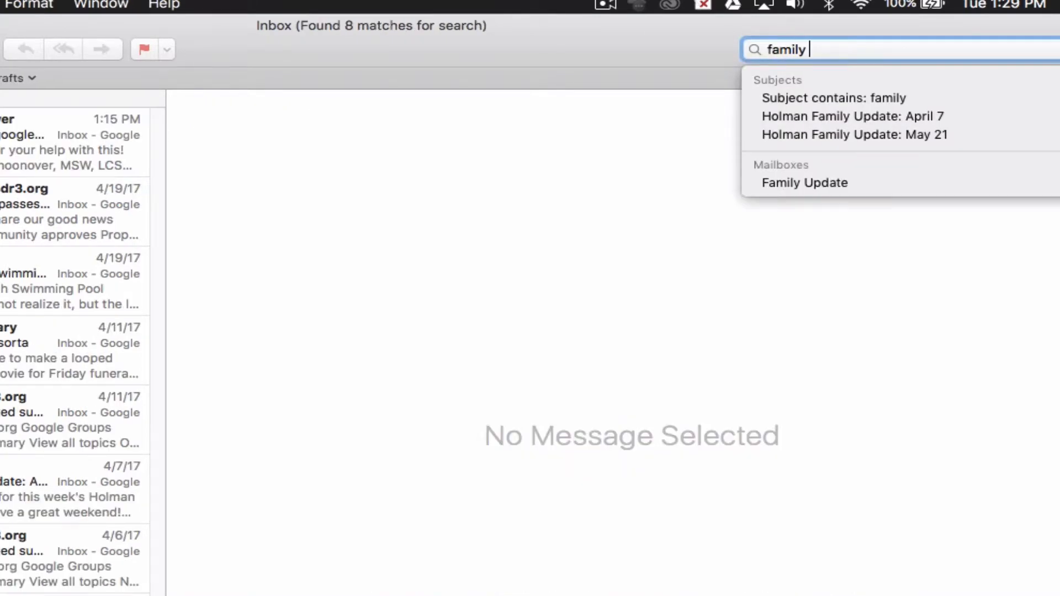
{"action": "type", "text": "at"}
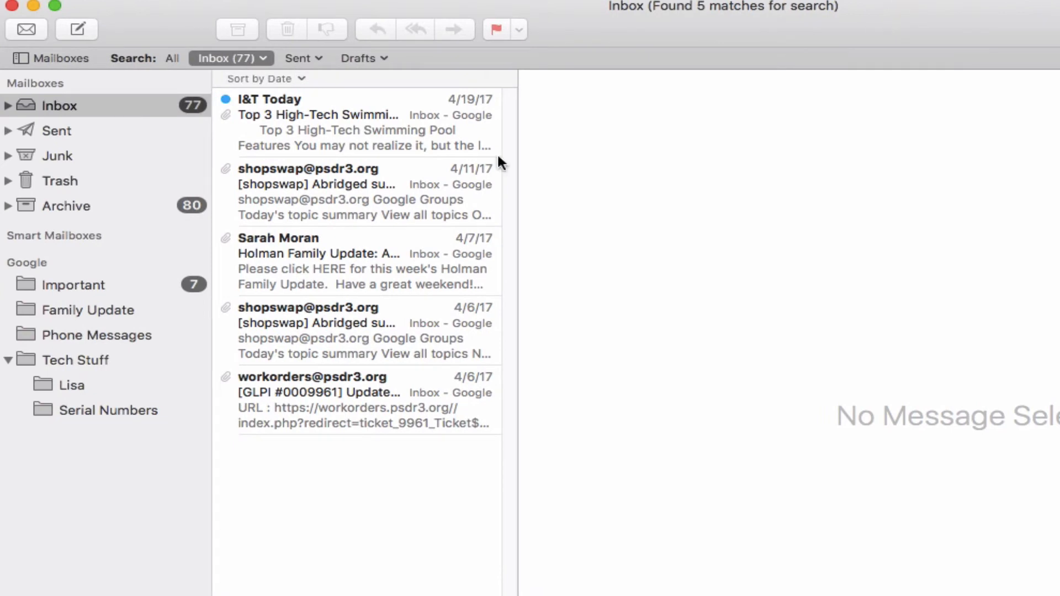
{"action": "left_click", "coordinate": [315, 286]}
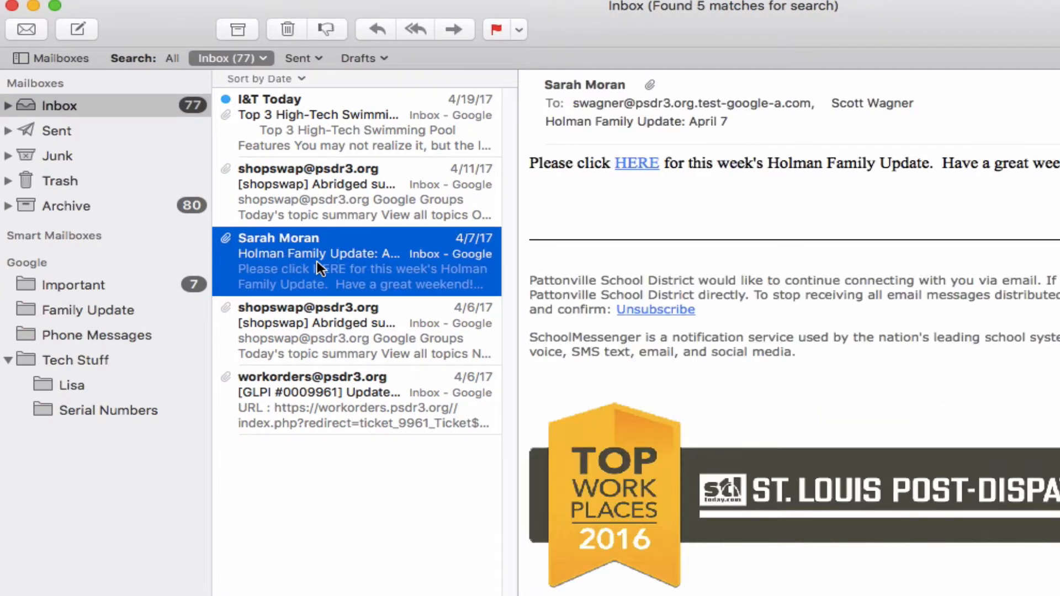
{"action": "left_click_drag", "start_coordinate": [318, 267], "coordinate": [352, 258]}
{"action": "left_click_drag", "start_coordinate": [231, 290], "coordinate": [85, 310]}
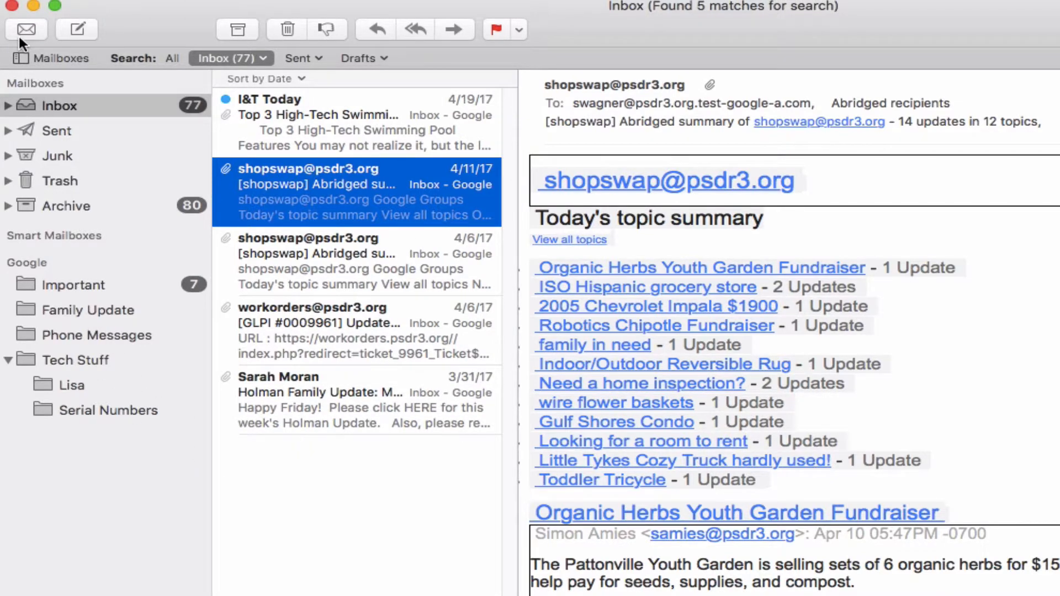
Step: Start a new message and address it to a contact picked from the autocomplete suggestions
{"action": "left_click", "coordinate": [76, 26]}
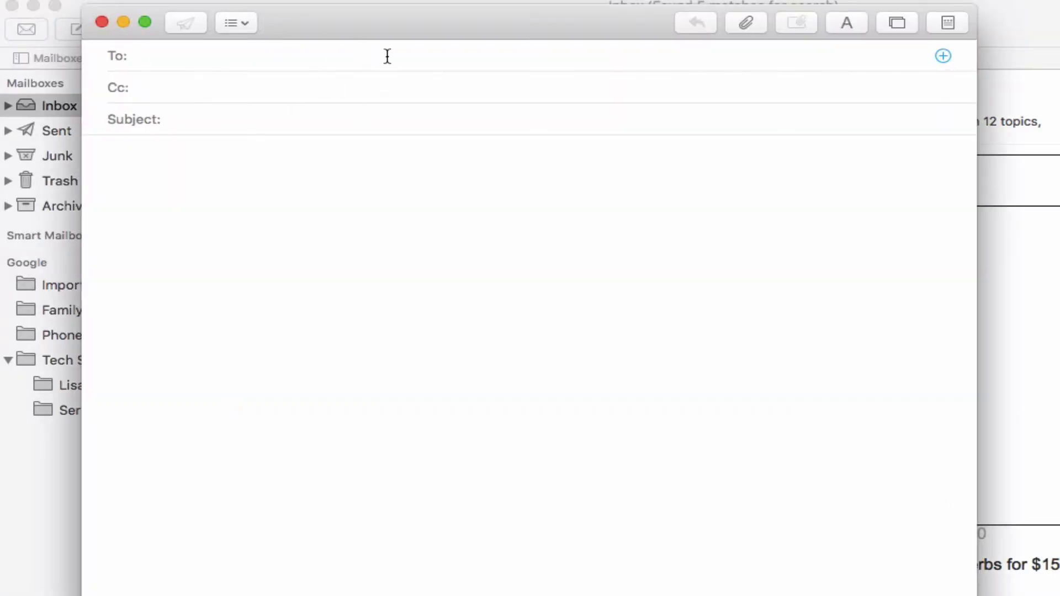
{"action": "left_click_drag", "start_coordinate": [403, 24], "coordinate": [694, 19]}
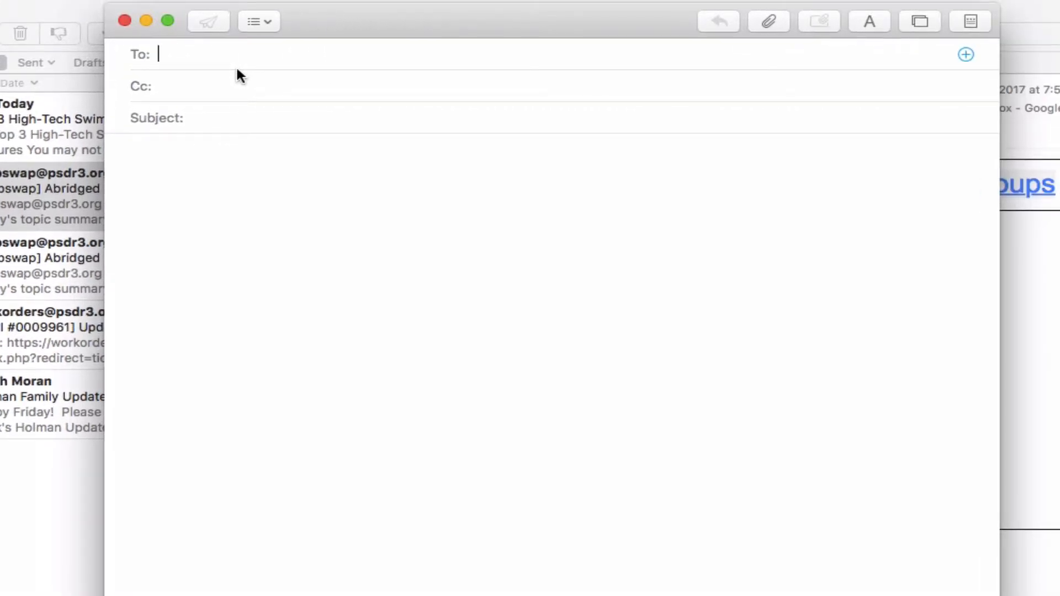
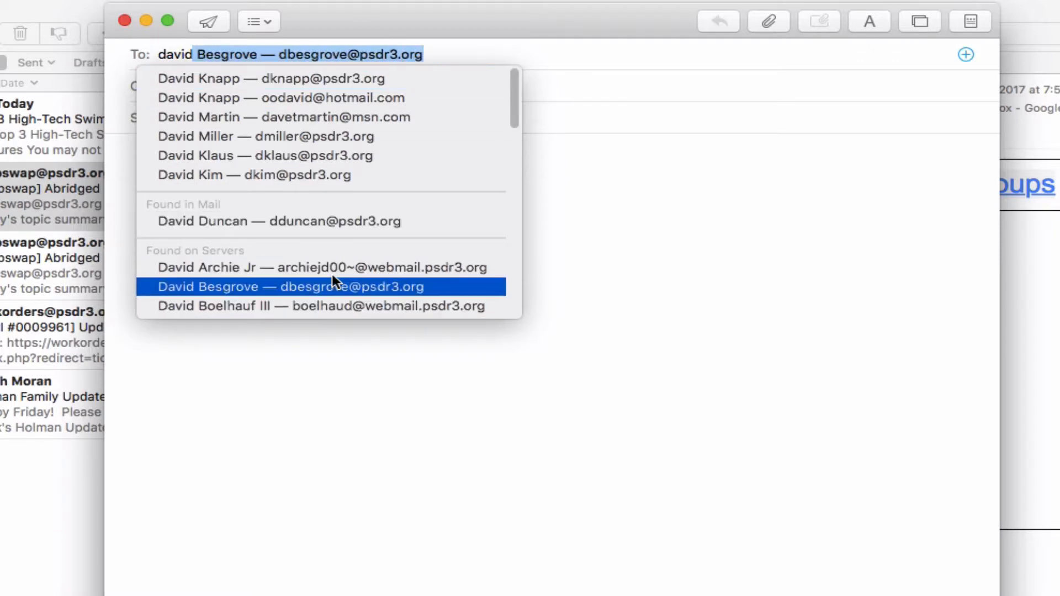
{"action": "left_click", "coordinate": [315, 79]}
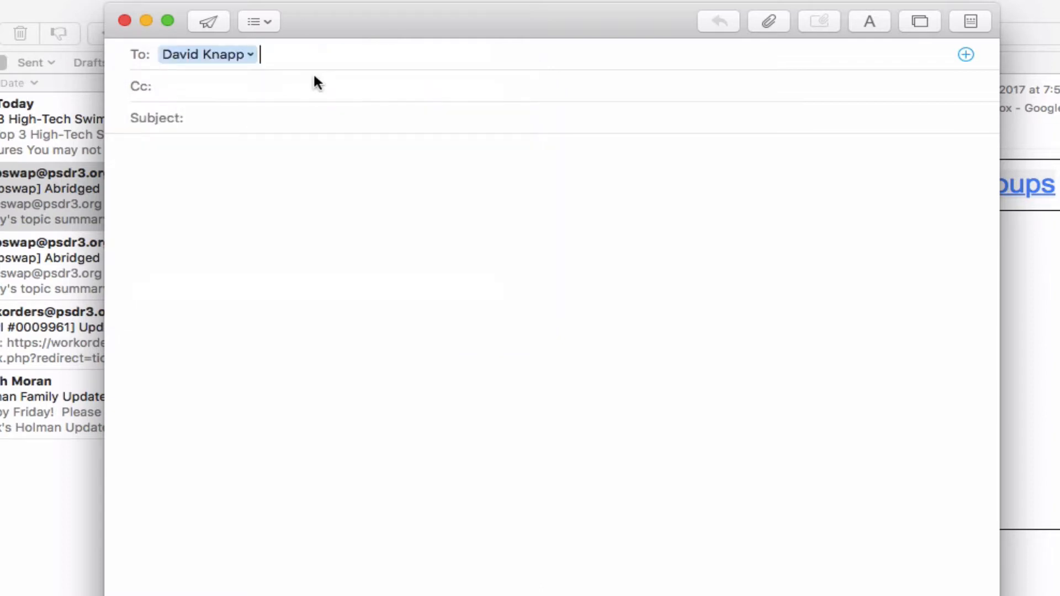
Step: Enter the subject 'Test' and a line of filler body text
{"action": "left_click", "coordinate": [207, 122]}
{"action": "type", "text": "Test"}
{"action": "left_click", "coordinate": [216, 150]}
{"action": "type", "text": "asdf;kea dsflkja dsflkja dslfkj asdf"}
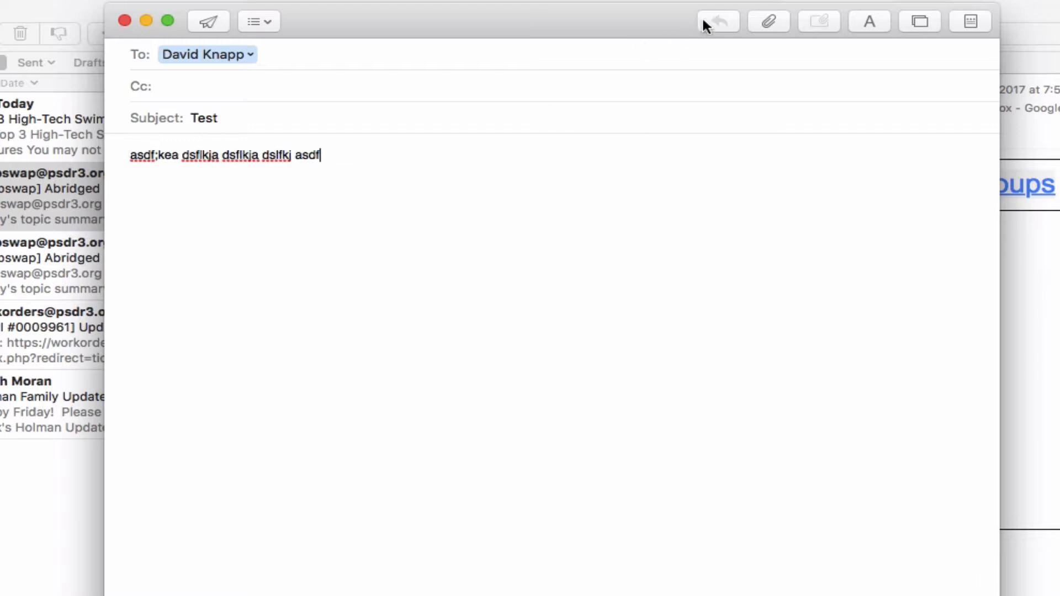
Step: Insert a gym photo from the Photo Browser into the message body
{"action": "left_click", "coordinate": [776, 20]}
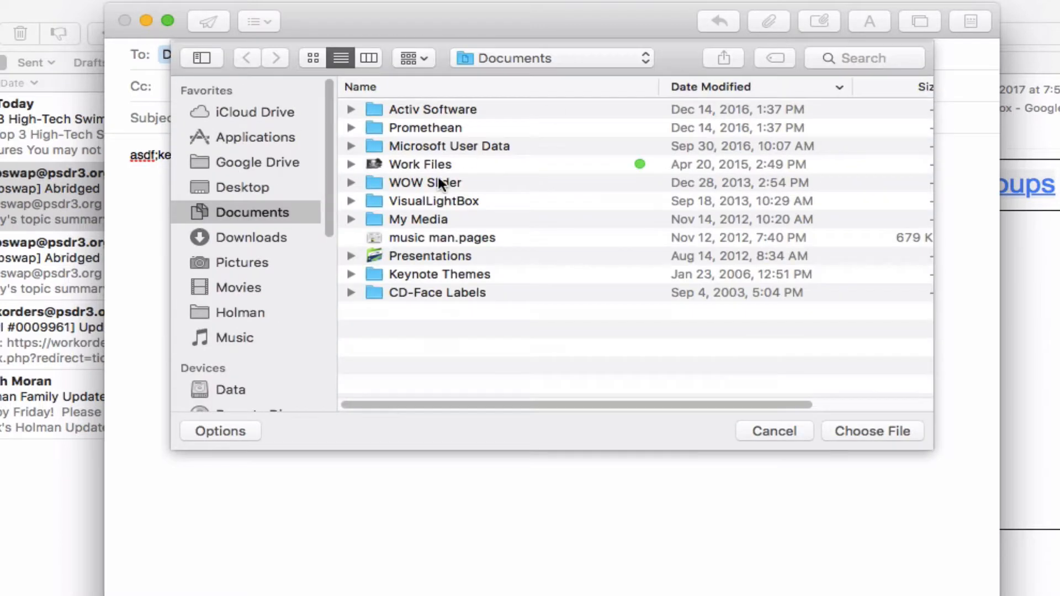
{"action": "left_click", "coordinate": [767, 430]}
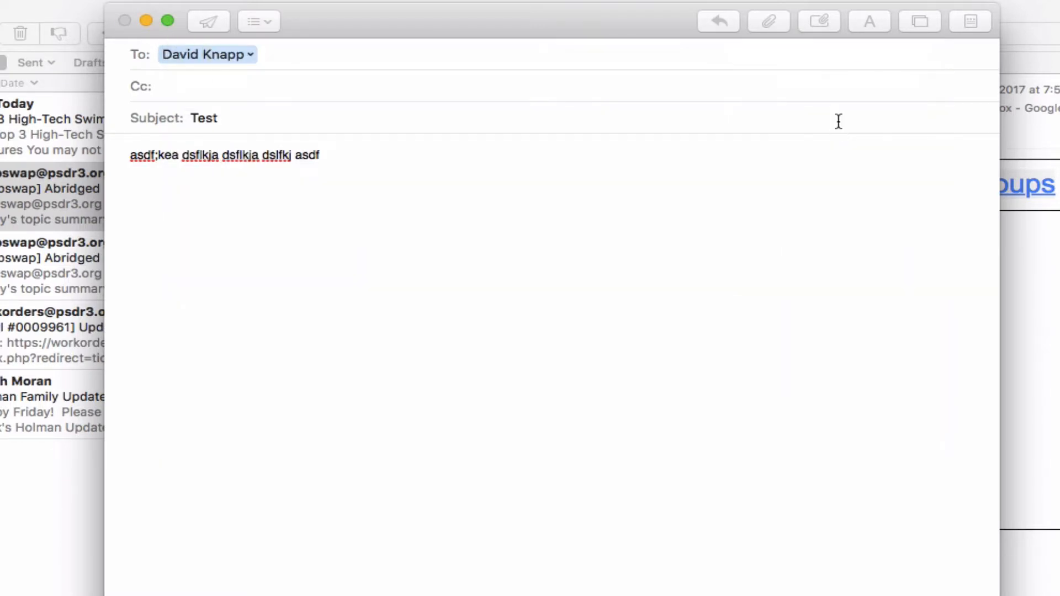
{"action": "left_click", "coordinate": [877, 22]}
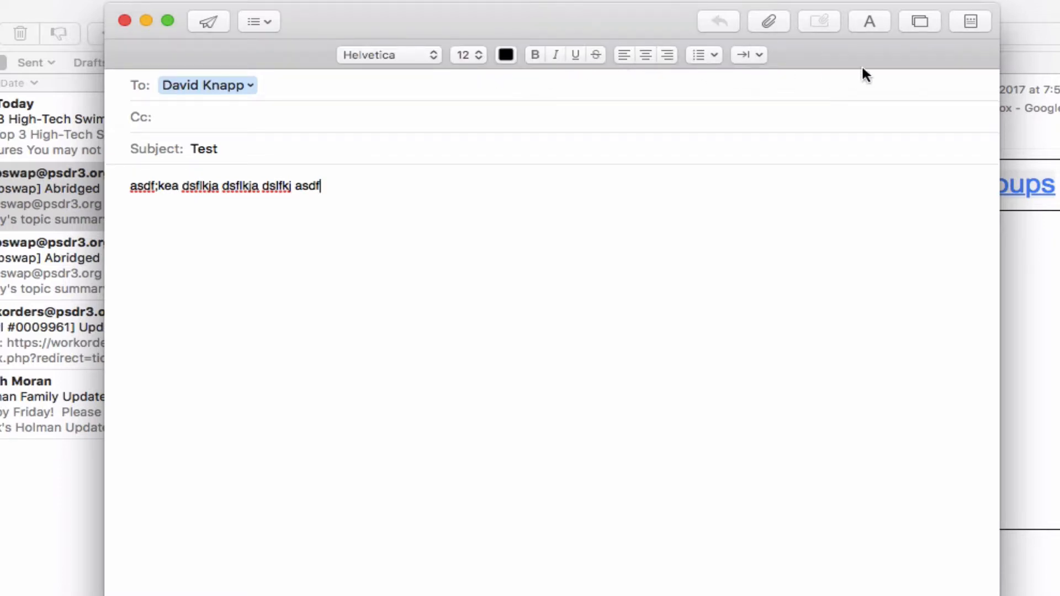
{"action": "left_click", "coordinate": [921, 21]}
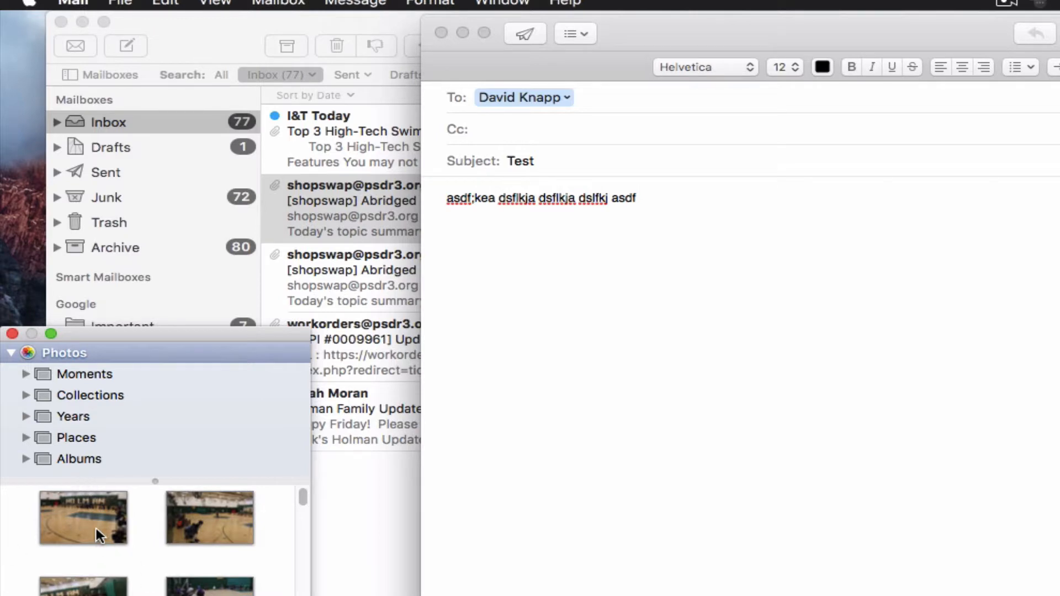
{"action": "left_click_drag", "start_coordinate": [95, 526], "coordinate": [643, 445]}
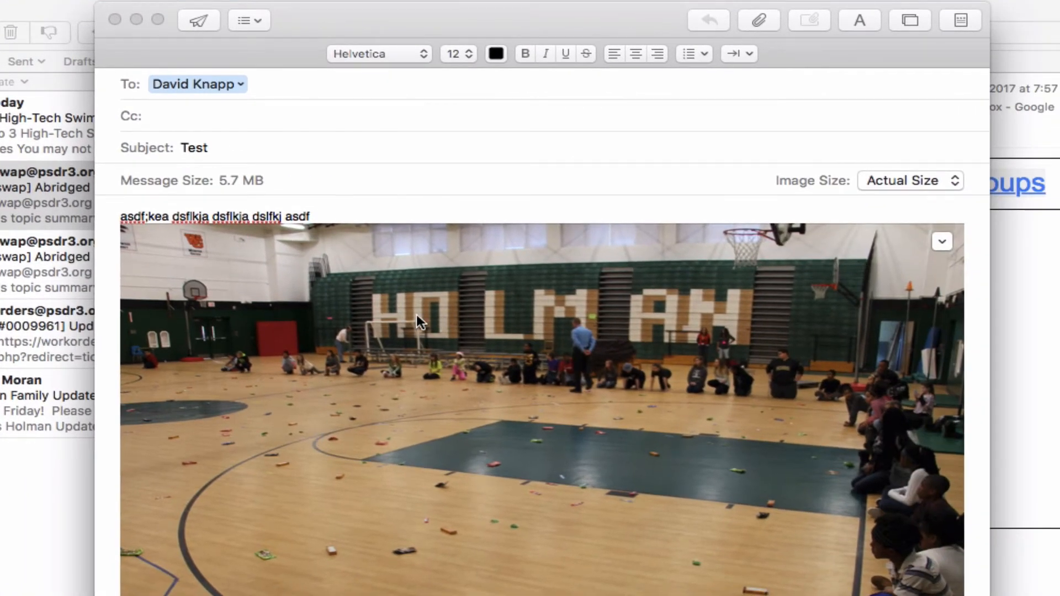
Step: Resize the photo to Medium, bringing the message to 79 KB, and send it
{"action": "left_click", "coordinate": [911, 176]}
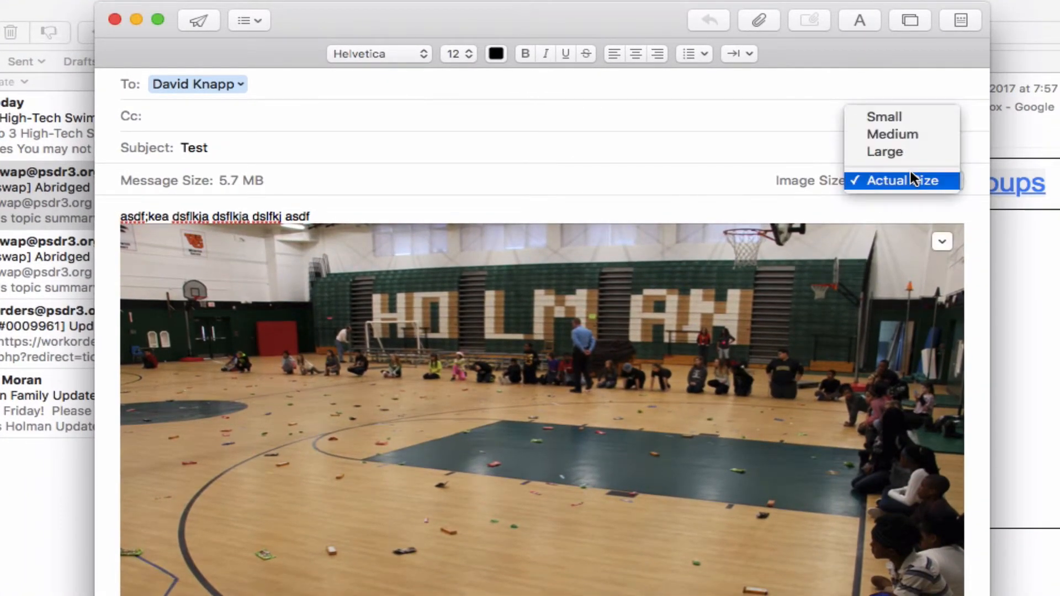
{"action": "left_click", "coordinate": [916, 137]}
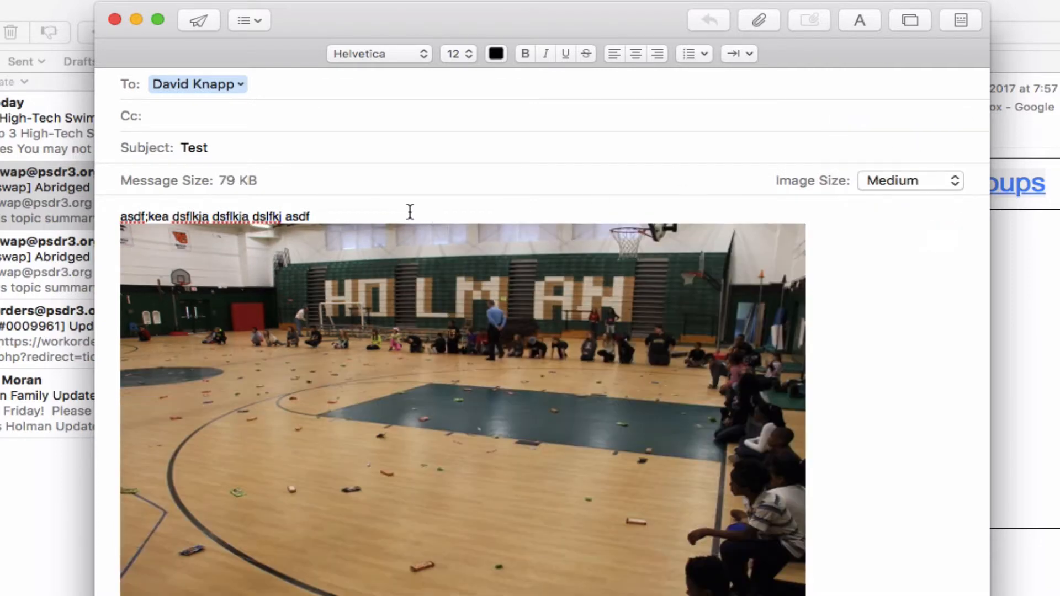
{"action": "left_click", "coordinate": [408, 212]}
{"action": "left_click", "coordinate": [197, 21]}
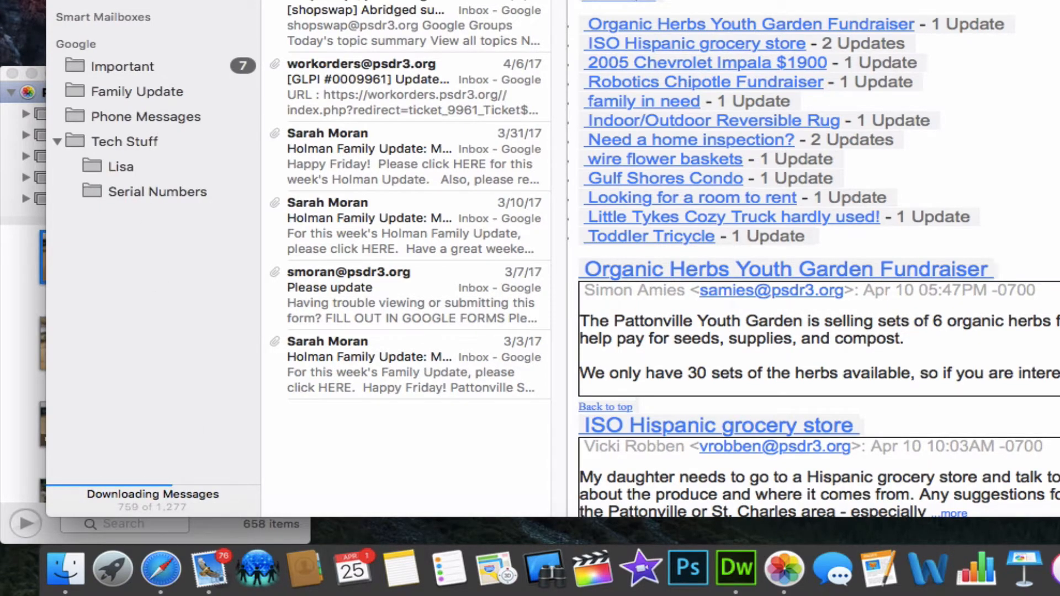
Step: Select the I&T Today pool-features message in the search results and delete it
{"action": "left_click", "coordinate": [268, 108]}
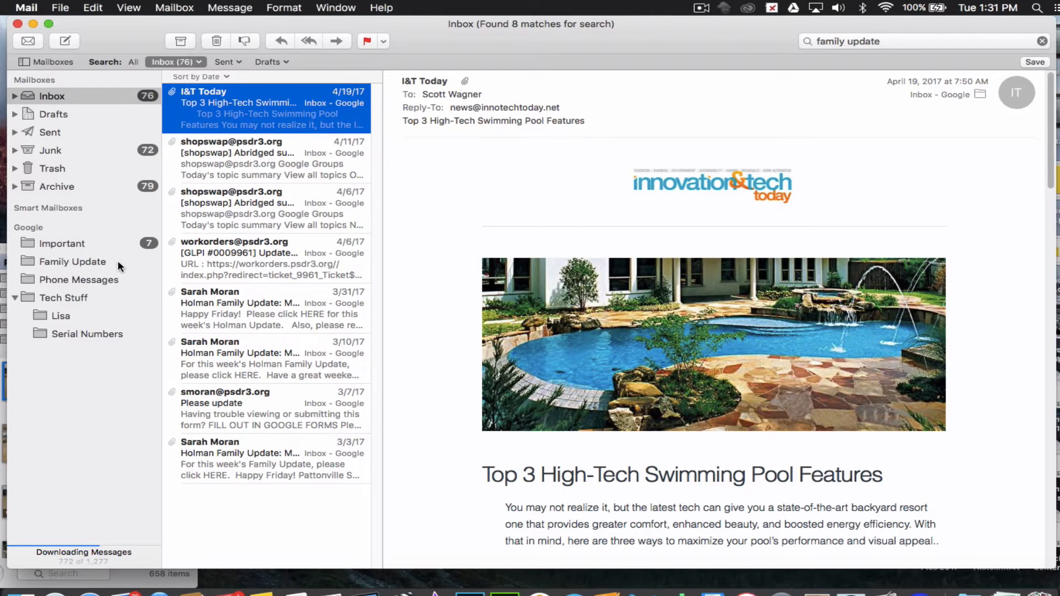
{"action": "scroll", "coordinate": [122, 262], "scroll_direction": "up", "scroll_amount": 2}
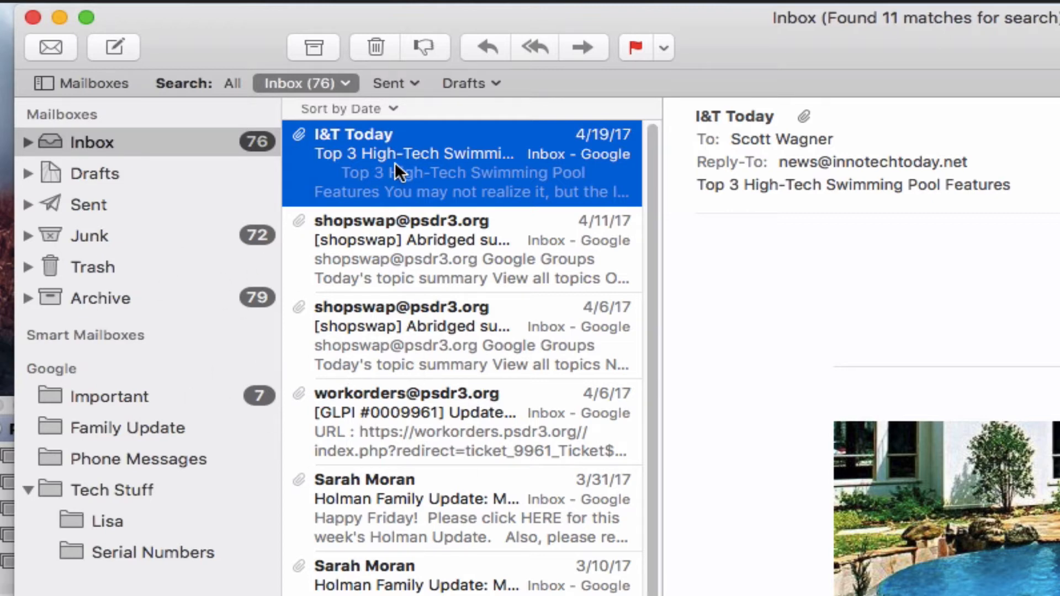
{"action": "left_click", "coordinate": [376, 48]}
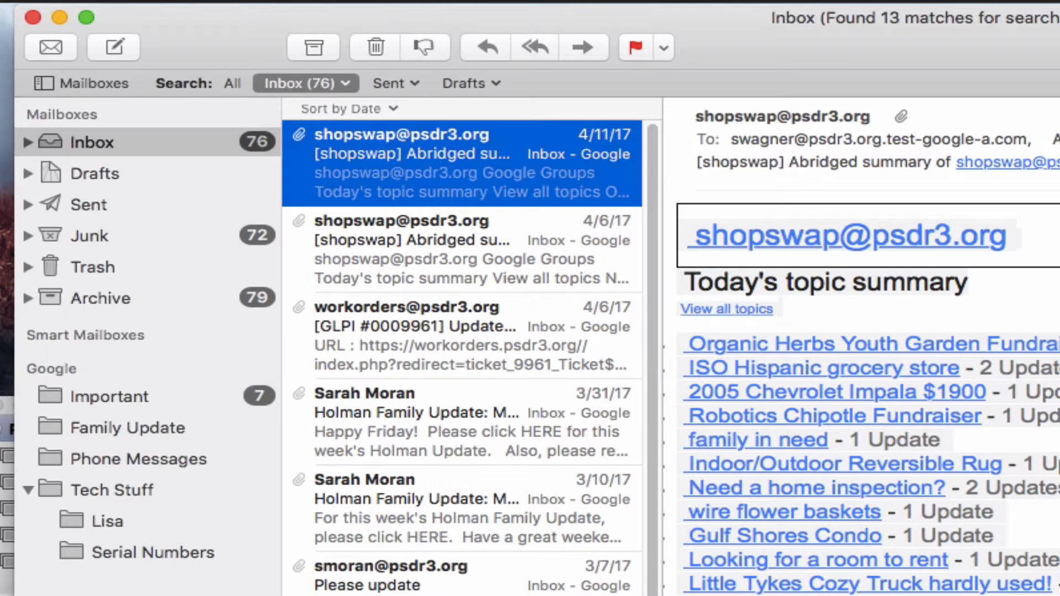
Step: Flag 'Re: 6th Grade Essentials Web Site' from the full inbox, confirm it under Flagged, then return to Inbox
{"action": "left_click", "coordinate": [1058, 47]}
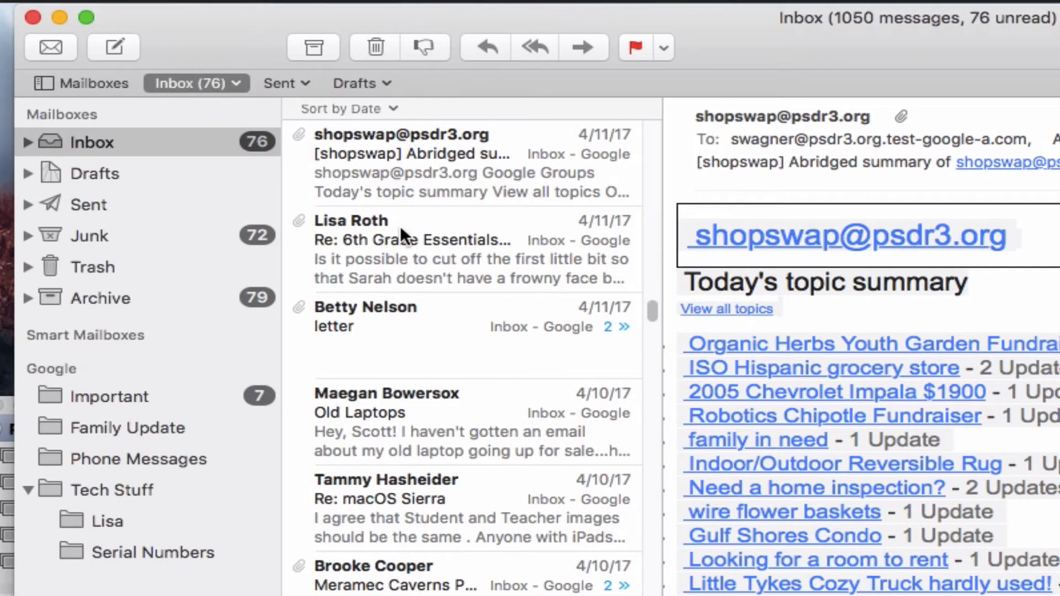
{"action": "left_click", "coordinate": [436, 226]}
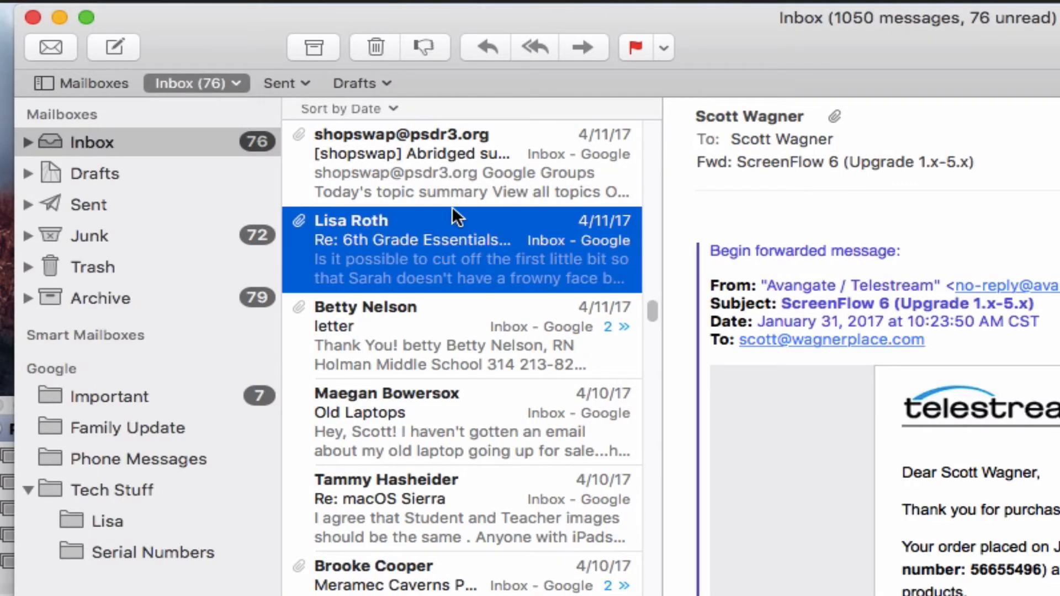
{"action": "left_click", "coordinate": [638, 46]}
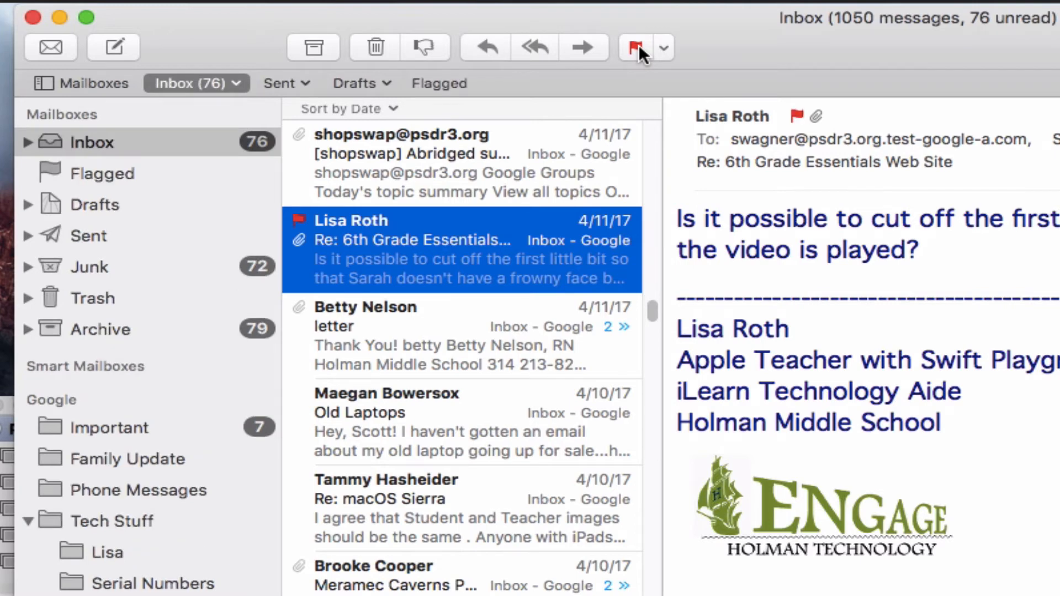
{"action": "left_click", "coordinate": [111, 168]}
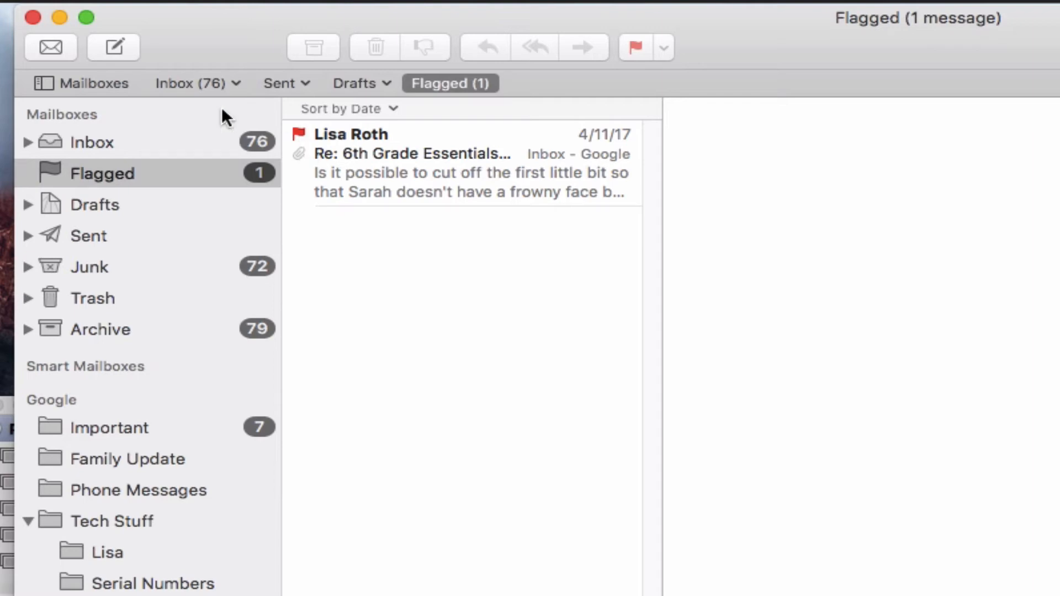
{"action": "left_click", "coordinate": [115, 132]}
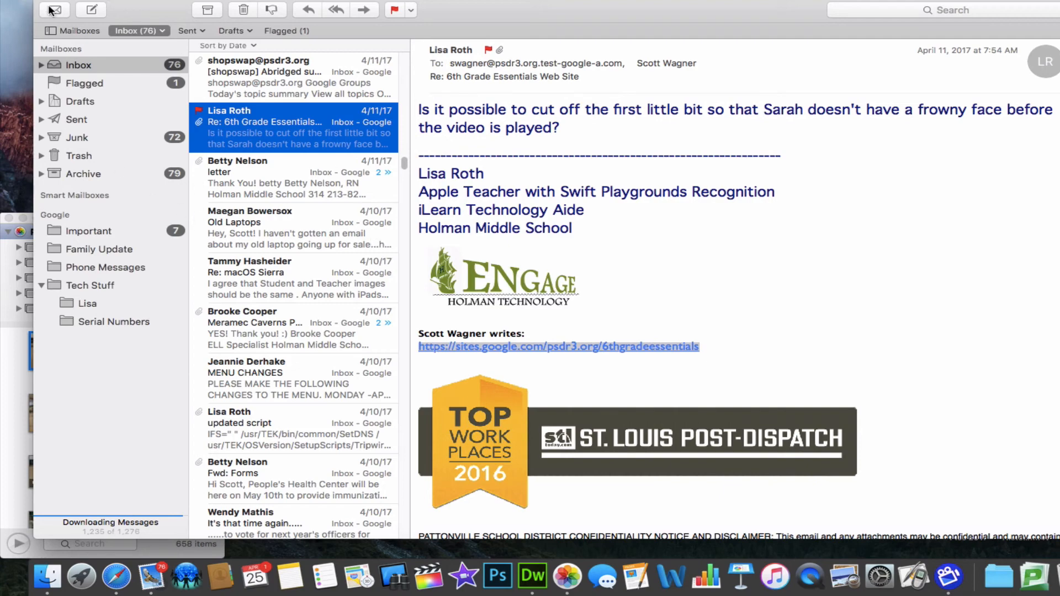
Step: Hide Mail, close the leftover Photos media browser, and bring Mail back from the Dock
{"action": "key", "text": "super+h"}
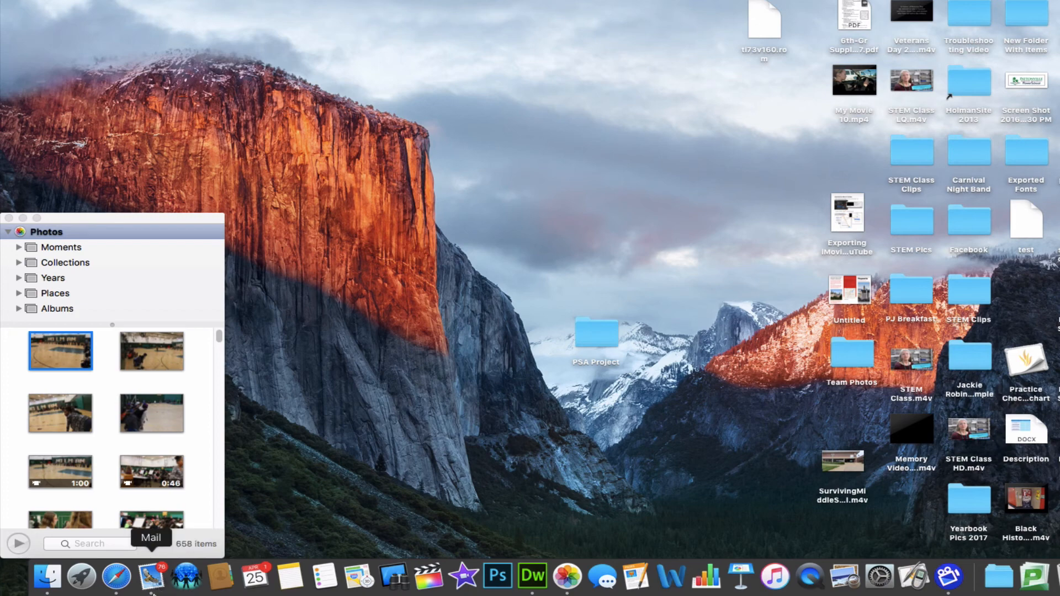
{"action": "left_click", "coordinate": [8, 218]}
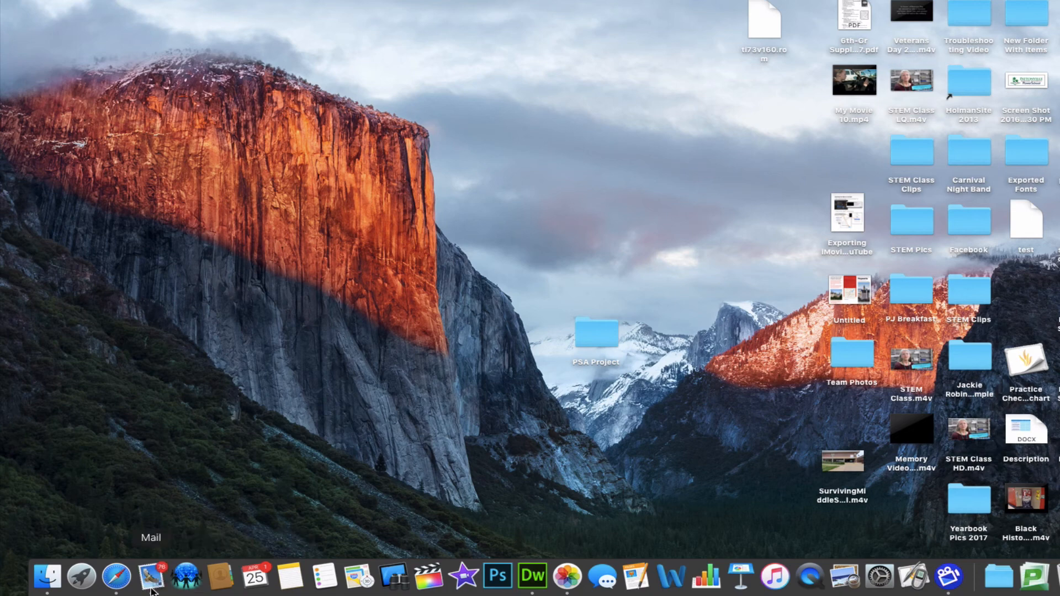
{"action": "left_click", "coordinate": [151, 576]}
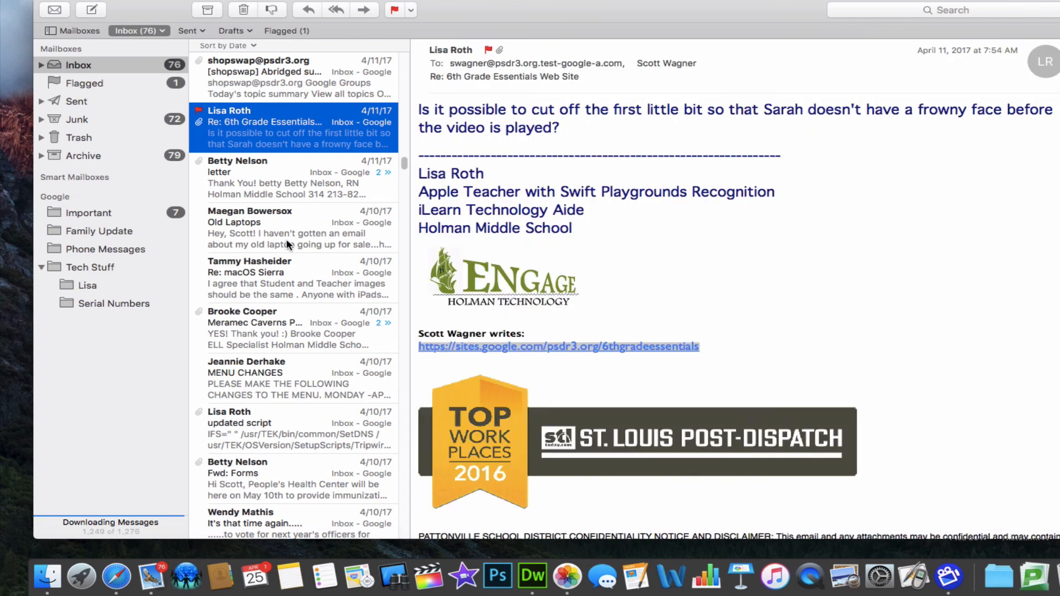
{"action": "mouse_move", "coordinate": [144, 194]}
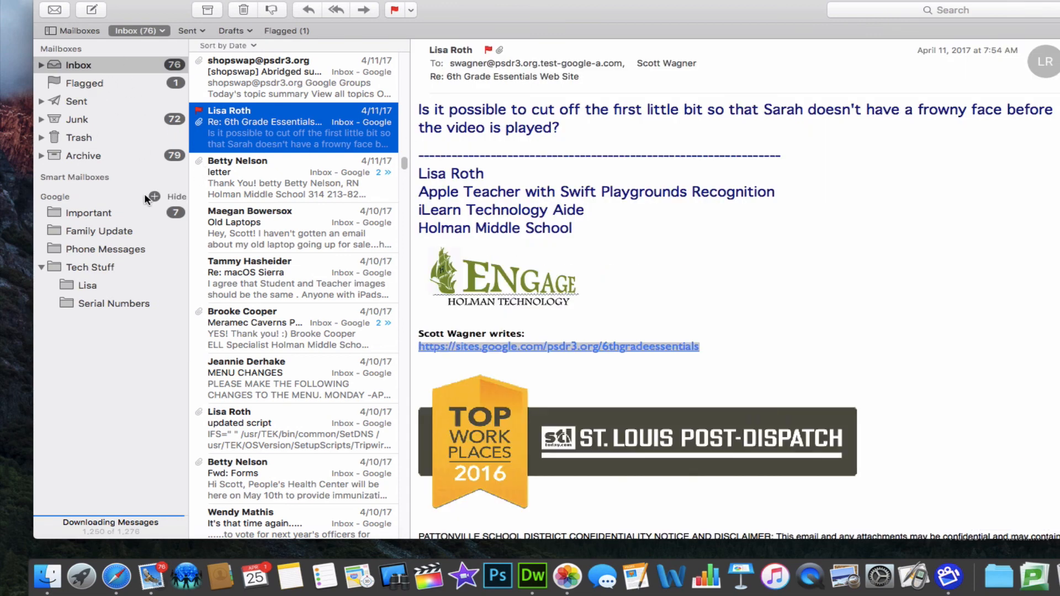